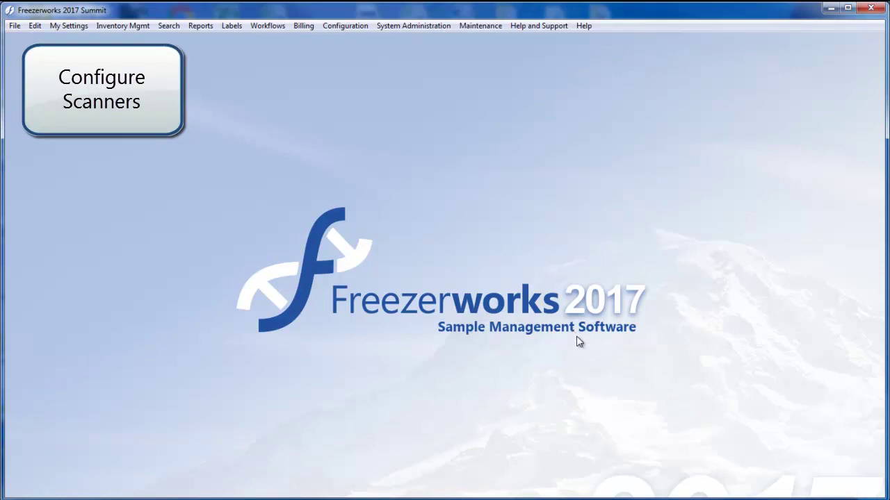
- Create a new flatbed scanner configuration named "Help Scanner" with the description "This is for the help videos."
click(348, 26)
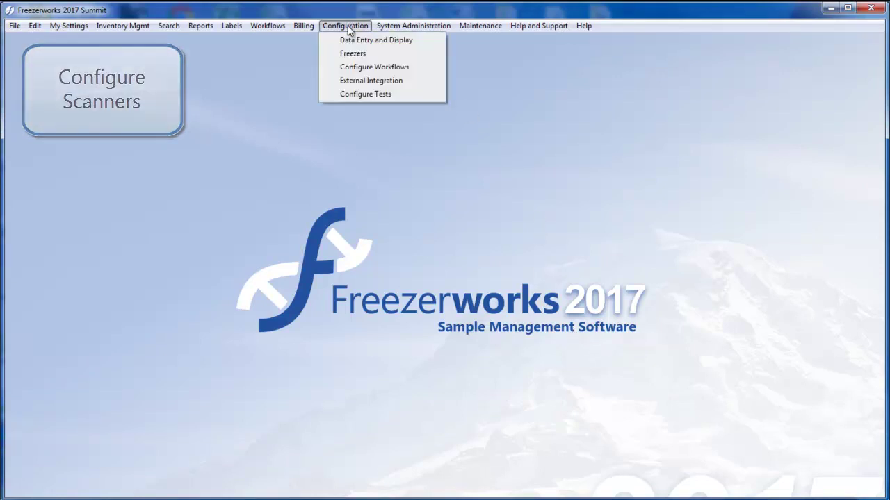
click(375, 80)
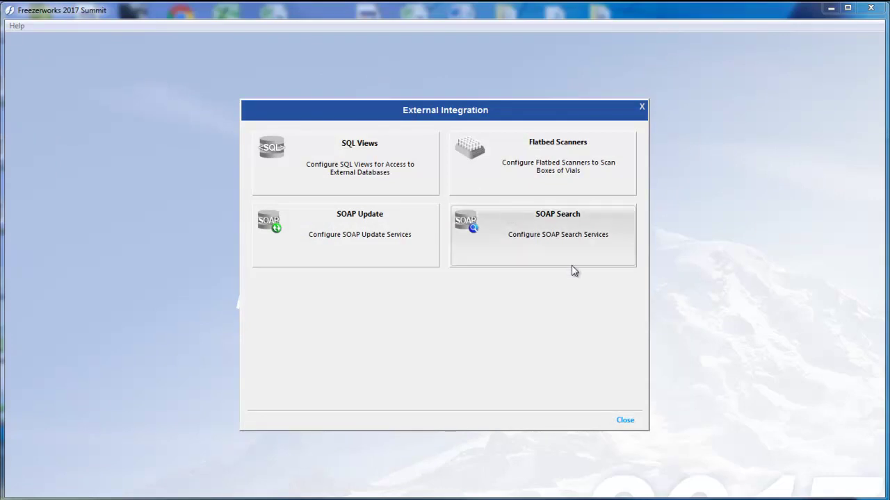
click(547, 167)
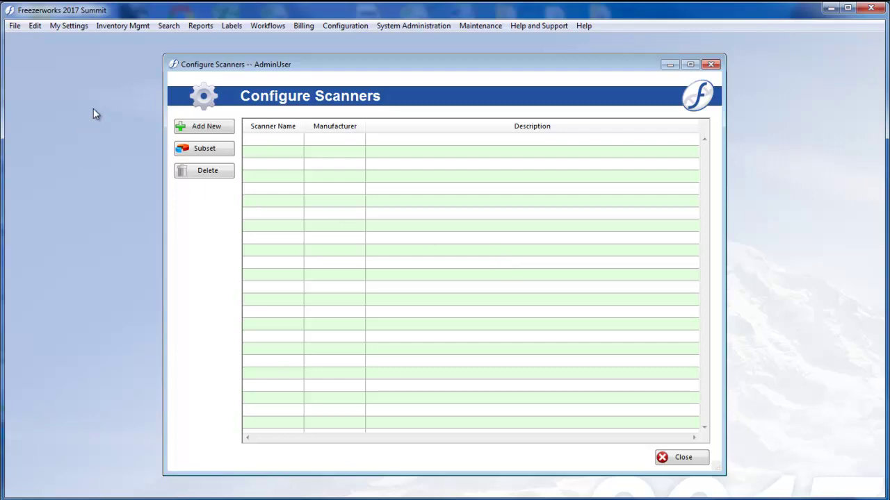
click(212, 127)
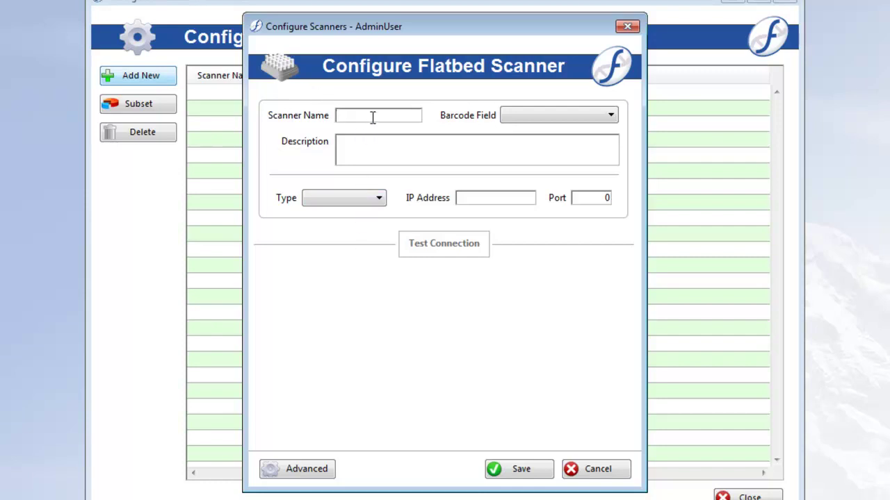
text(Help Scanner)
click(420, 157)
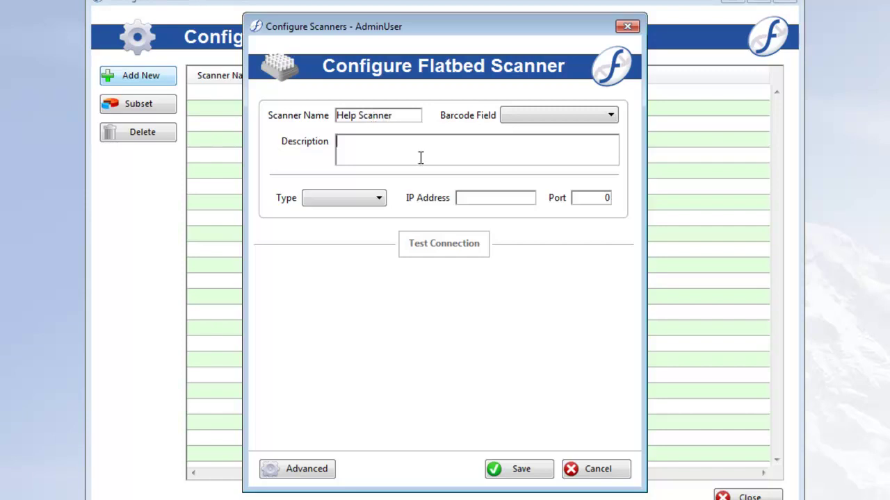
text(This is for the help videos.)
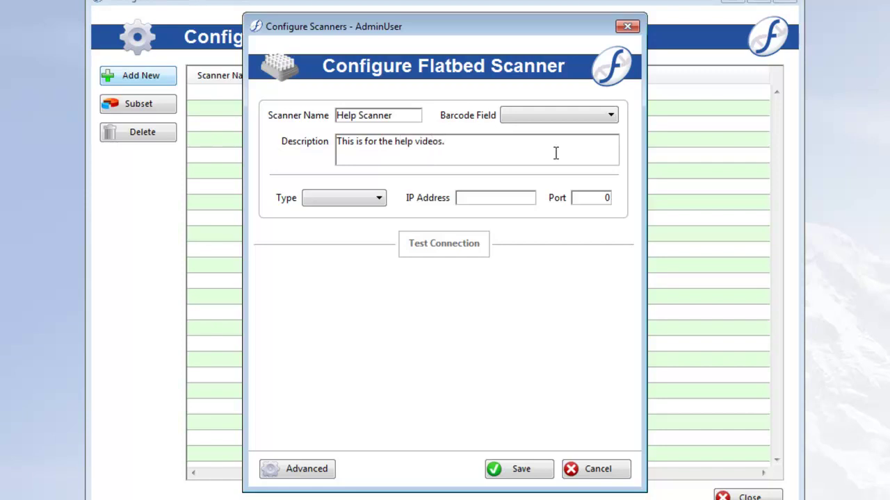
- Set the new scanner's barcode field to Micronic Vial ID and its type to Micronic
click(556, 121)
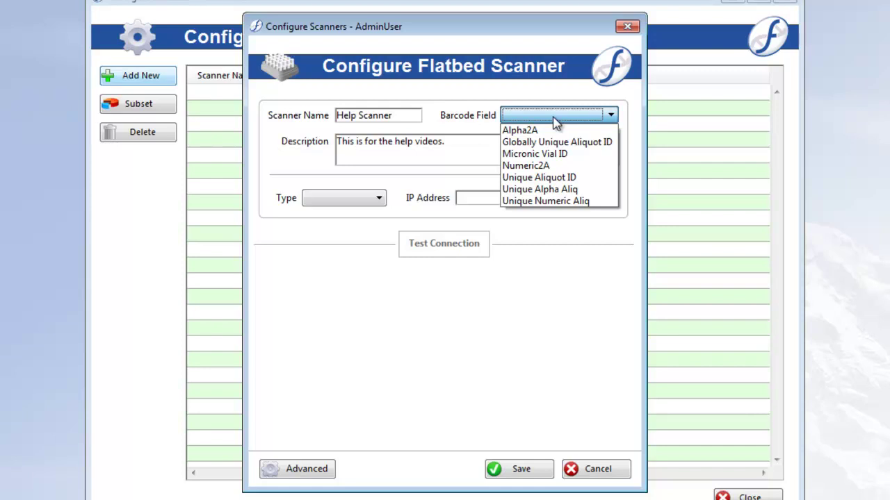
click(551, 154)
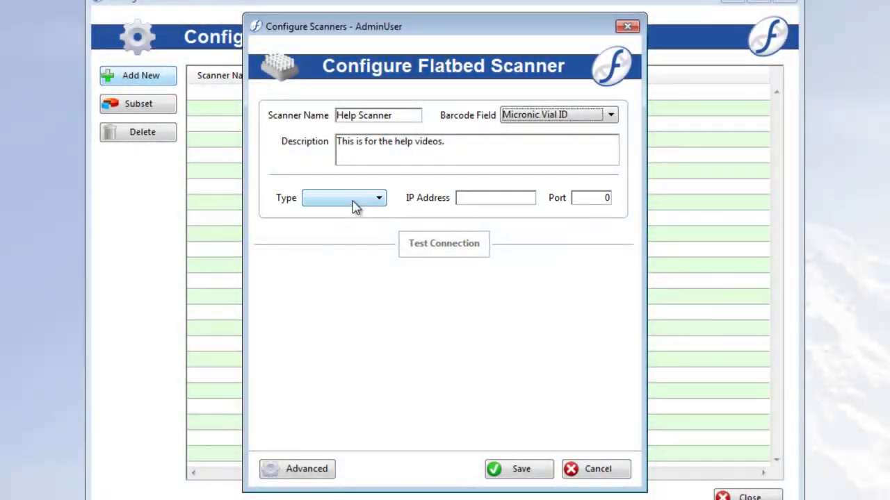
click(355, 202)
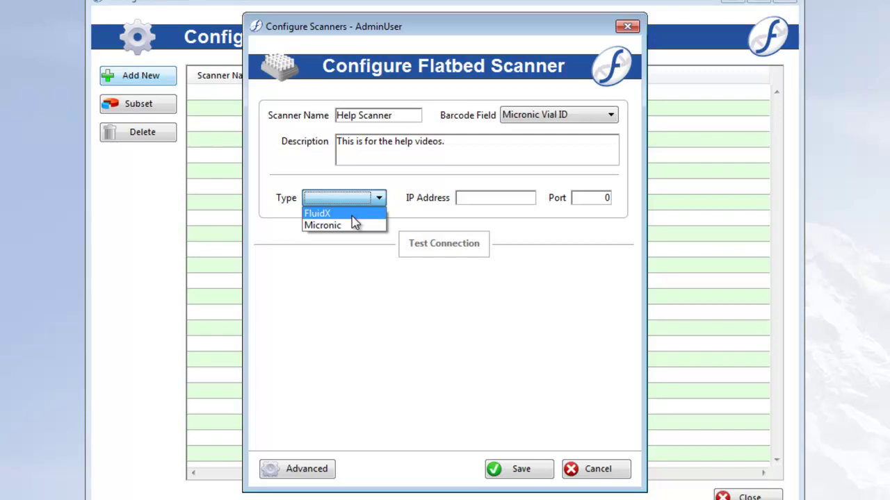
click(353, 224)
- Paste the scanner computer's network address as the IP address and set the port to 2500
click(470, 200)
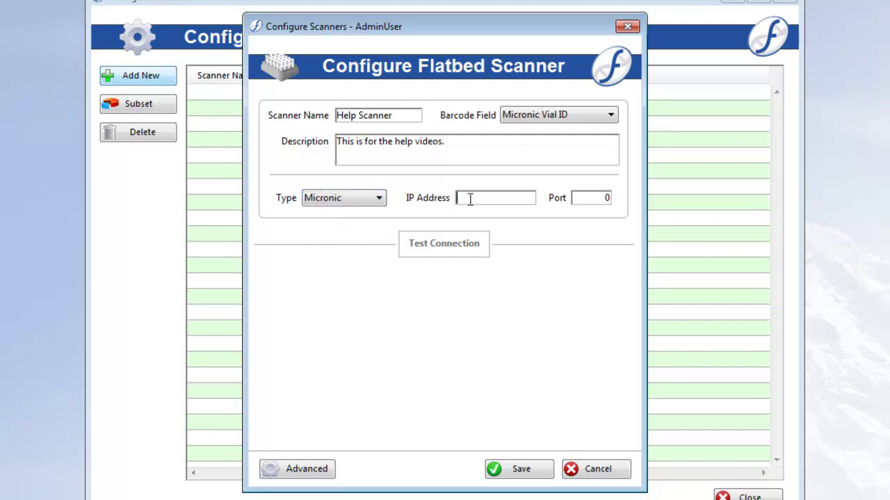
key(ctrl+v)
click(586, 198)
text(2500)
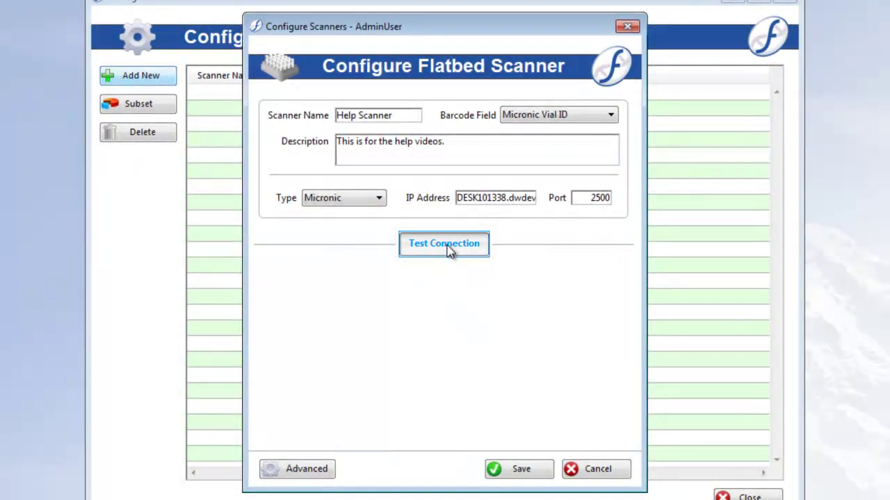
- Test the scanner connection and run a test scan with the 8x12 box size
click(449, 250)
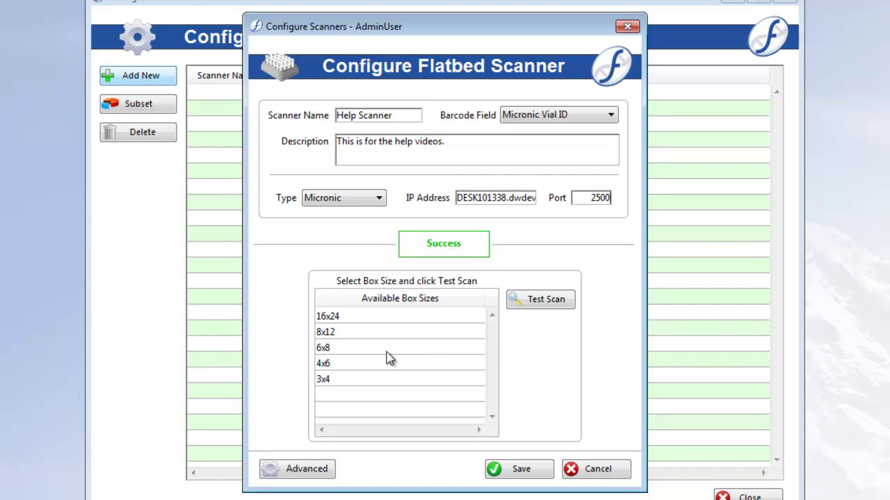
click(351, 334)
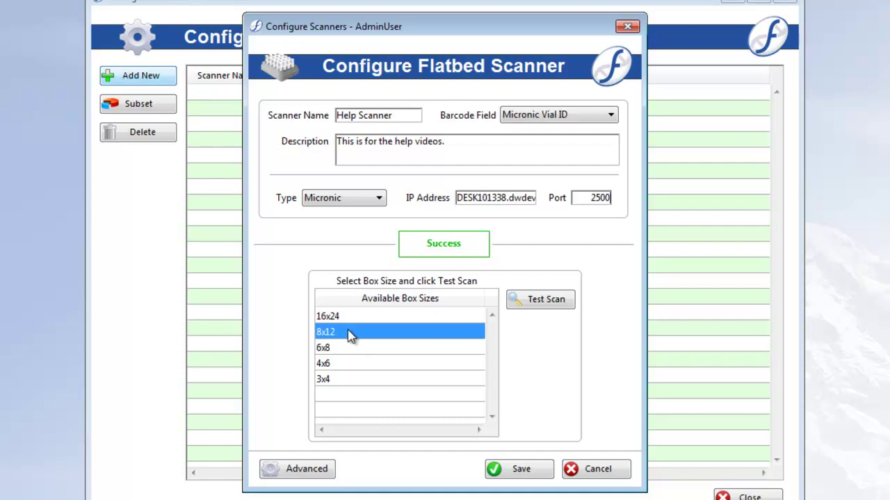
click(537, 303)
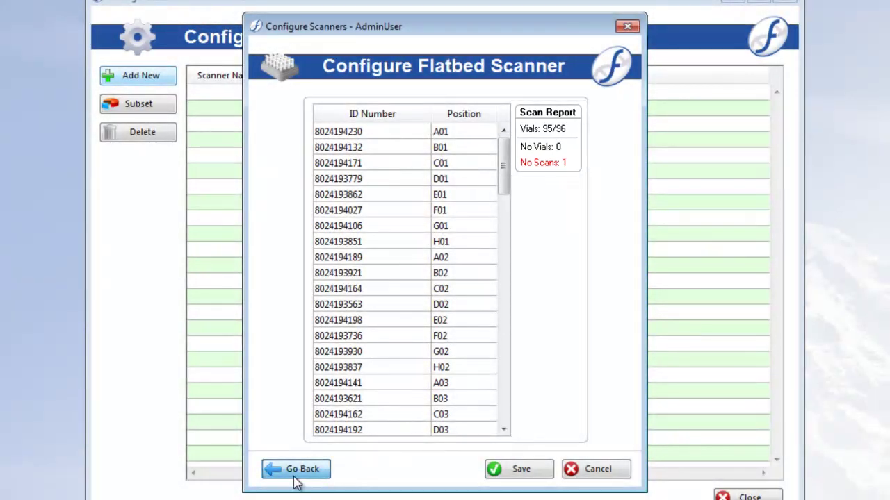
- Save the Help Scanner configuration and close the scanner setup and external integration windows
click(295, 483)
click(522, 475)
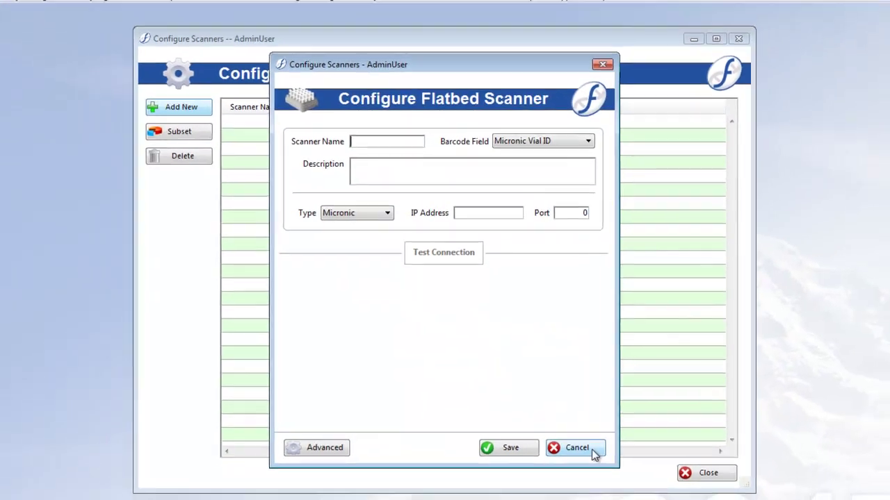
click(576, 448)
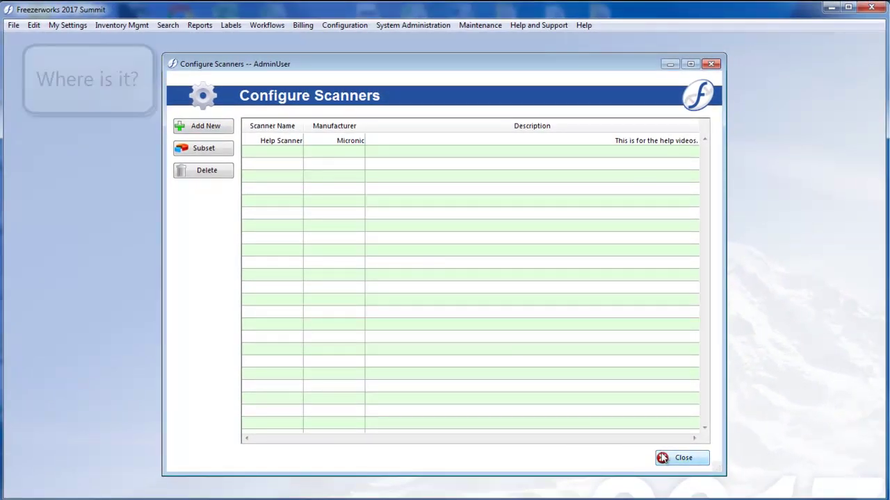
click(668, 458)
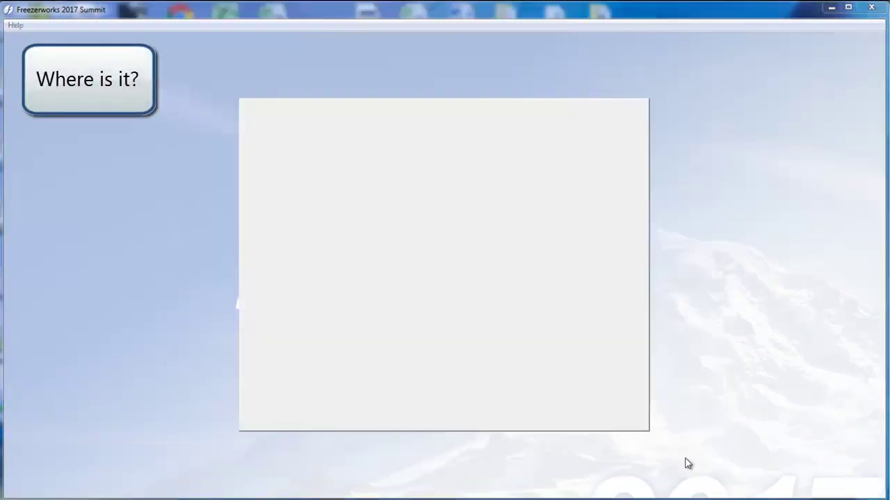
click(629, 421)
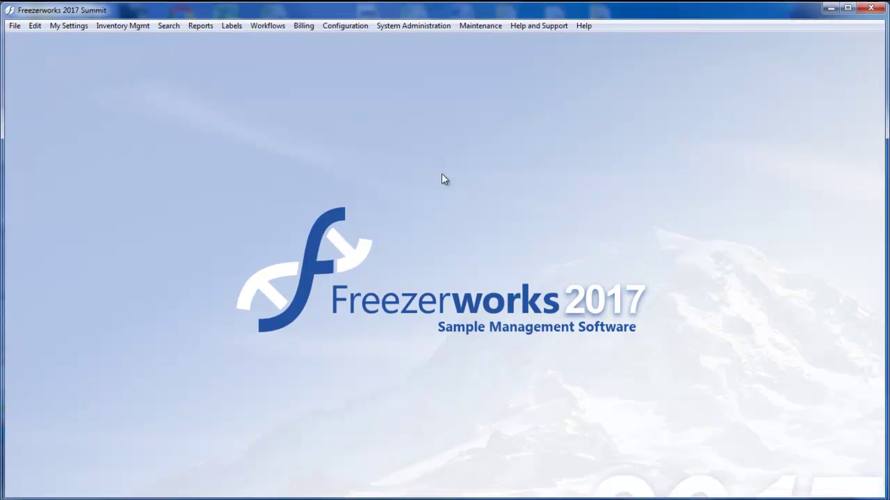
- View the workflows that can be processed with a flatbed scanner, and close the window
click(258, 24)
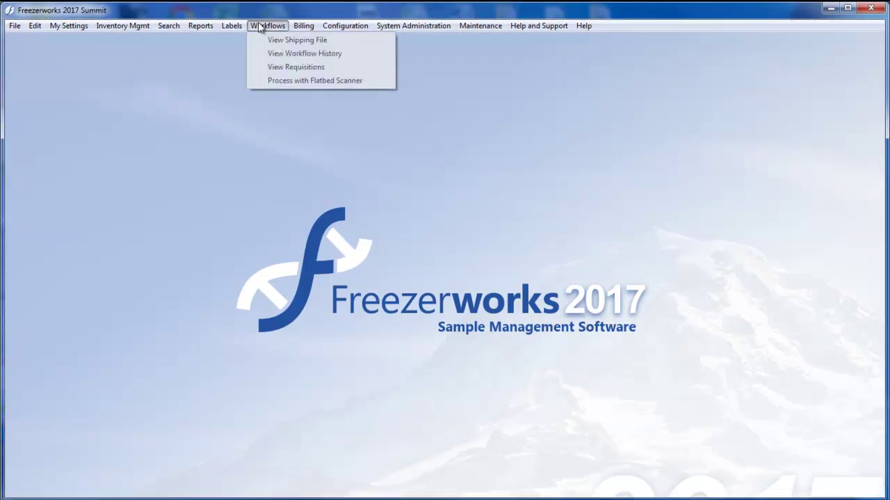
click(306, 81)
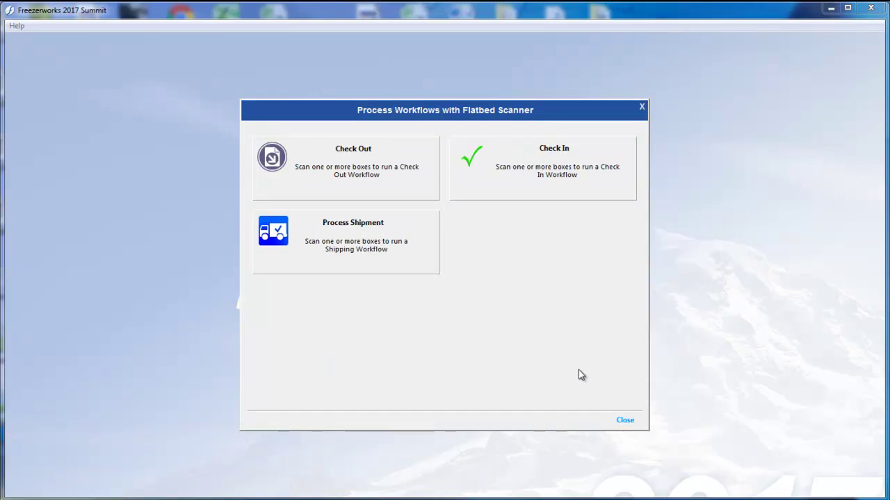
click(626, 422)
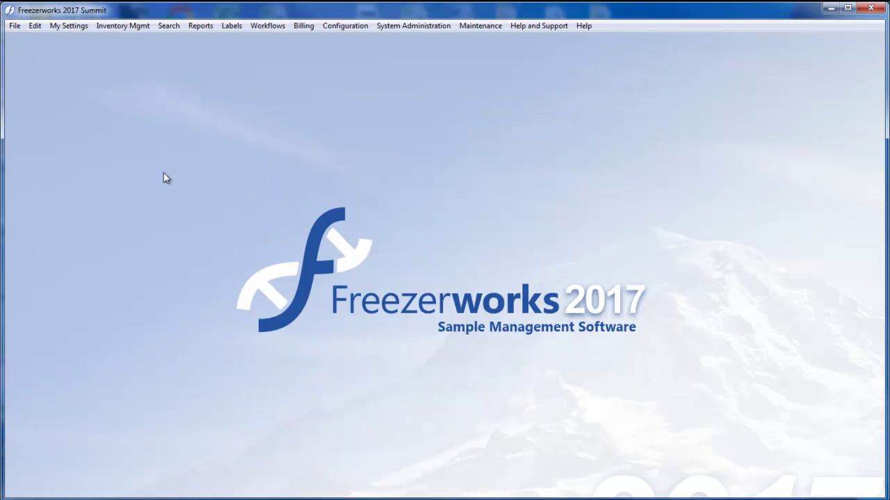
- View the flatbed scanner option in the inventory Quality Control window, and close the window
click(123, 26)
click(148, 135)
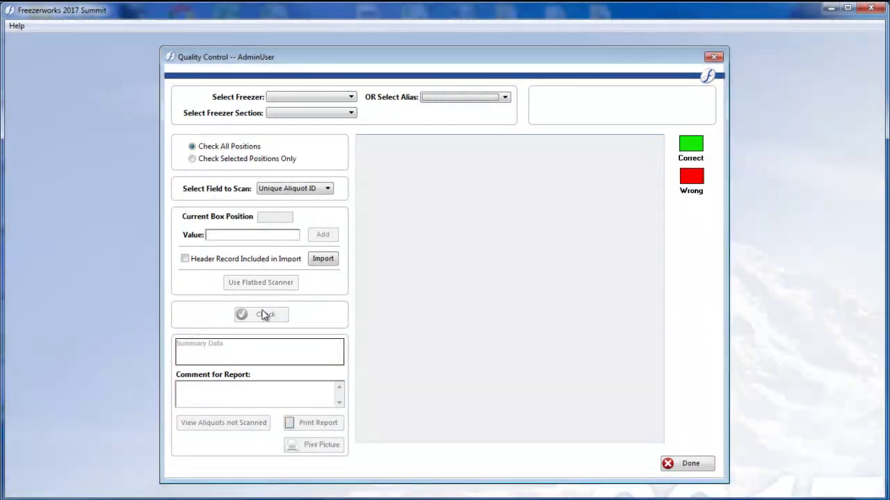
click(706, 464)
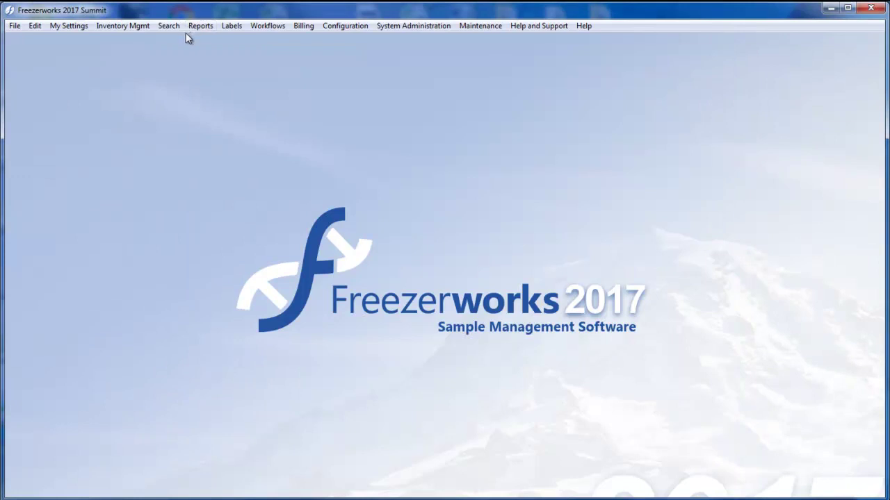
- Start a search by flatbed scanner and scan a box with the 8x12 box size
click(168, 28)
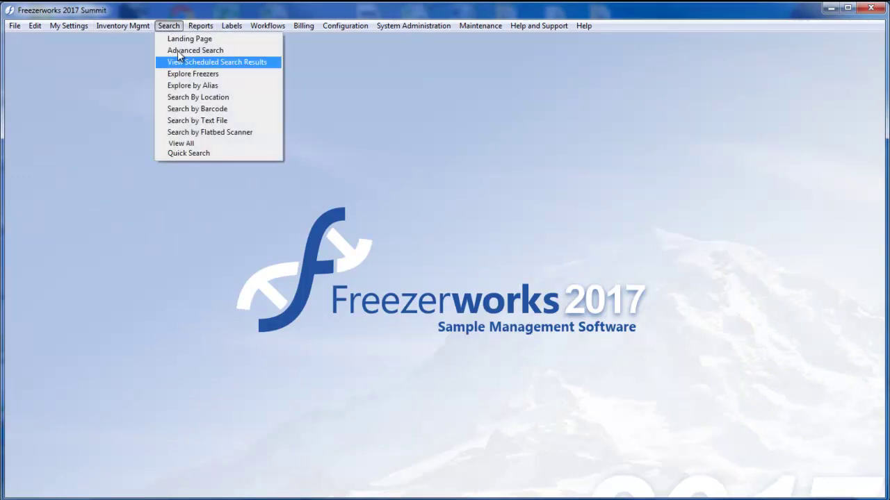
click(246, 134)
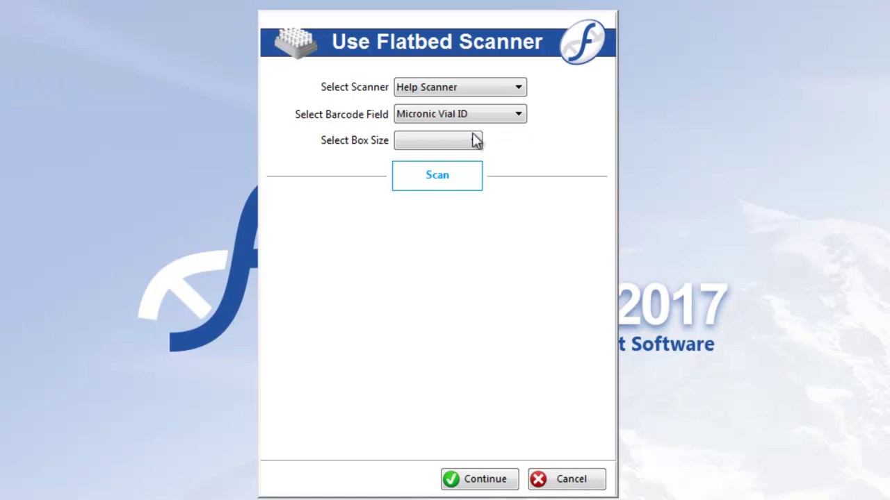
click(460, 146)
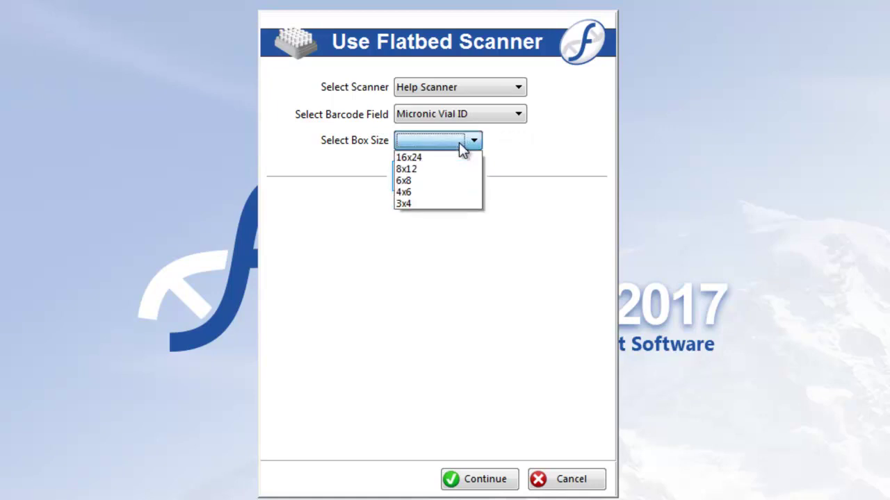
click(432, 168)
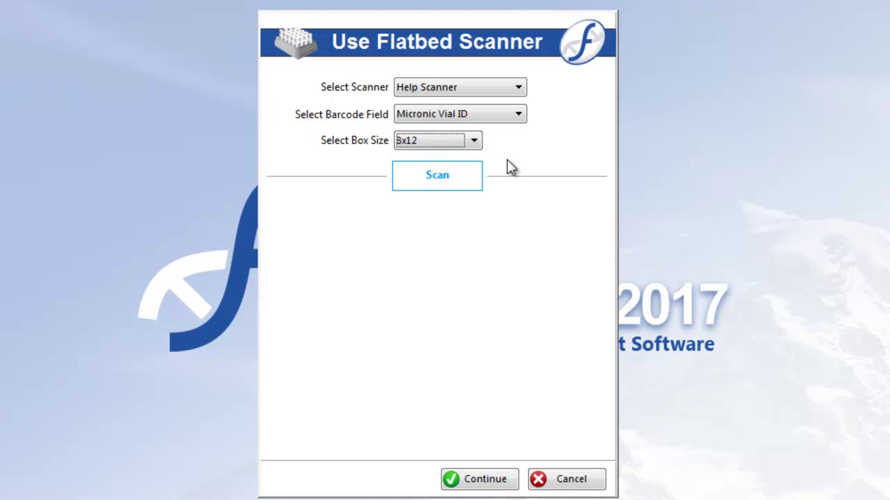
click(440, 180)
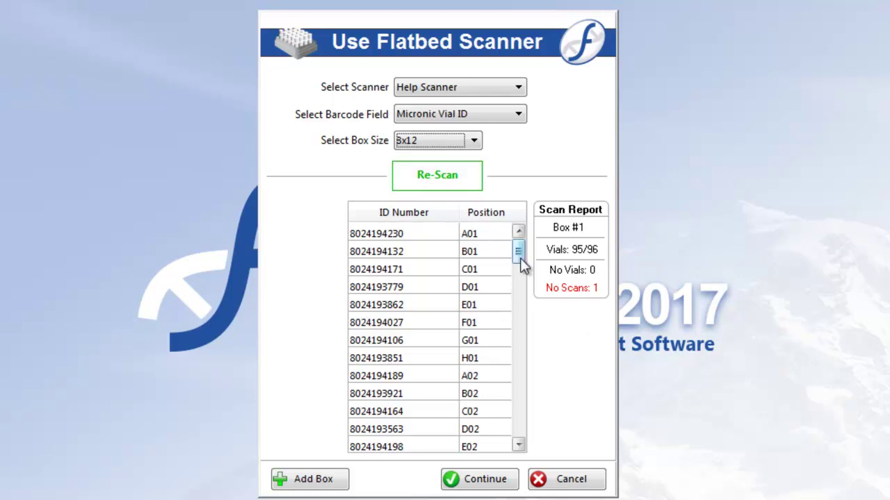
- Mark the unscanned position F06 in the scan results as No Vial
drag(521, 262, 522, 346)
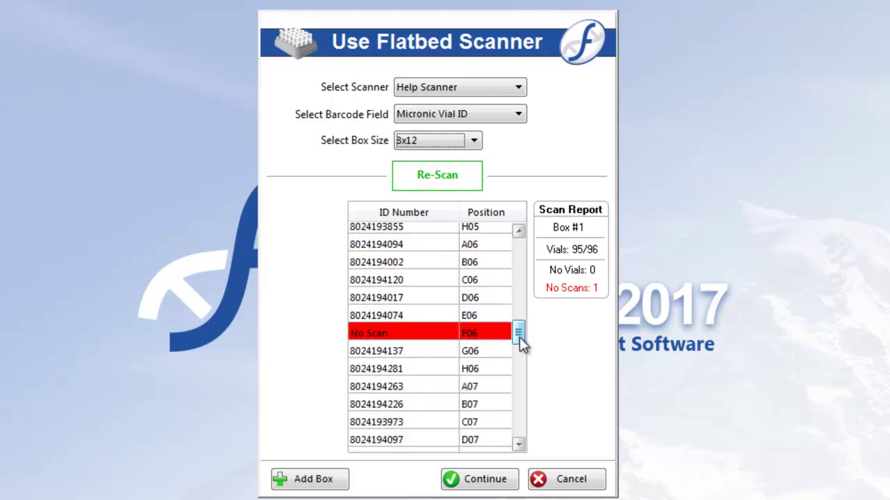
click(382, 326)
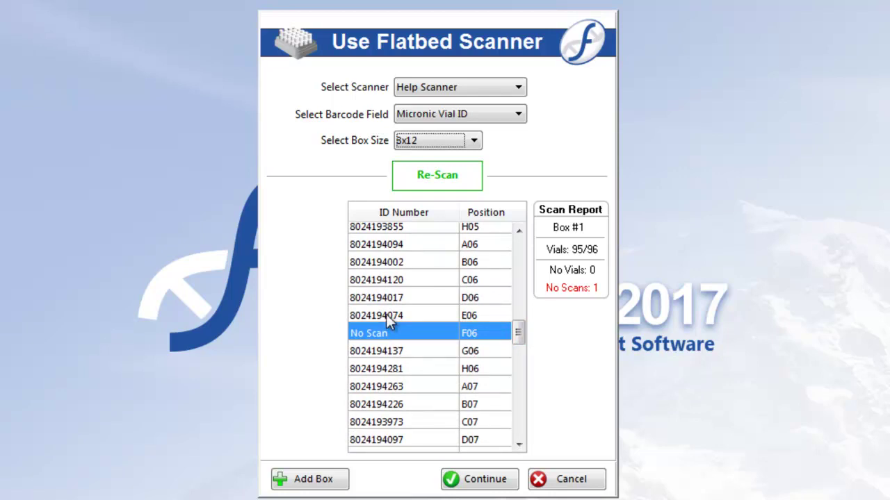
double_click(428, 328)
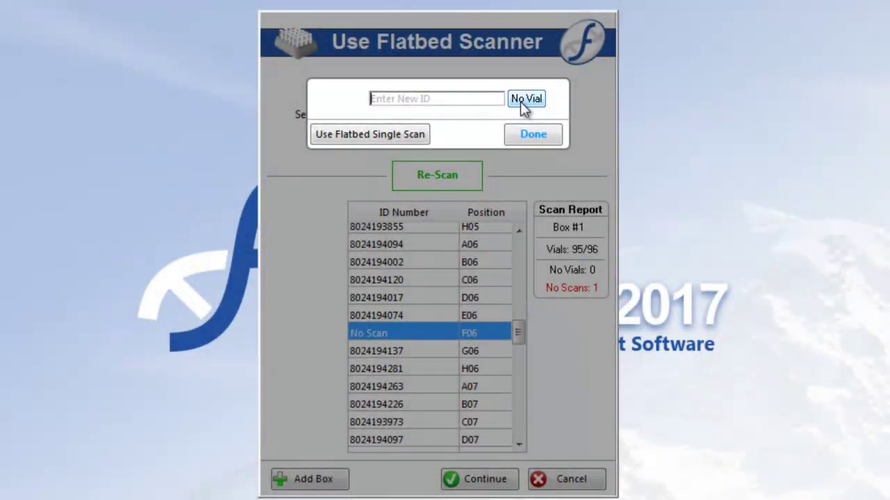
click(522, 102)
click(440, 387)
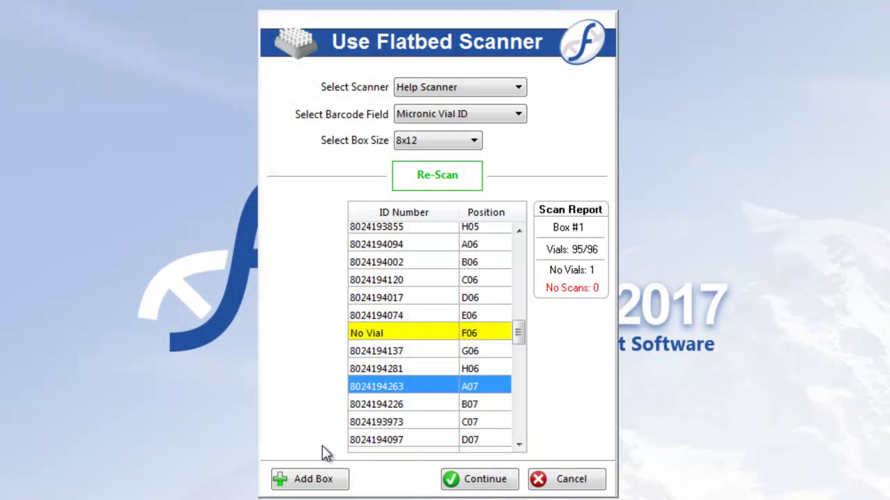
- Add the scanned box to the search and continue to the matching aliquots, selecting the first record in the list
click(317, 479)
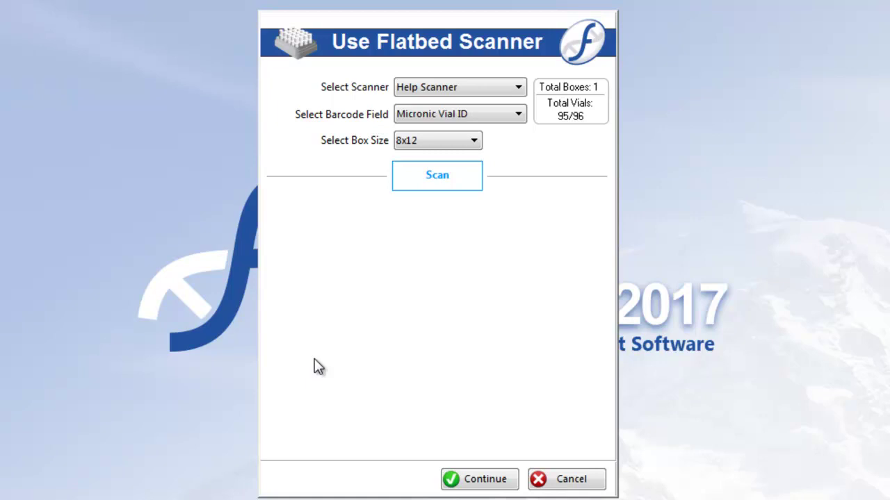
click(465, 474)
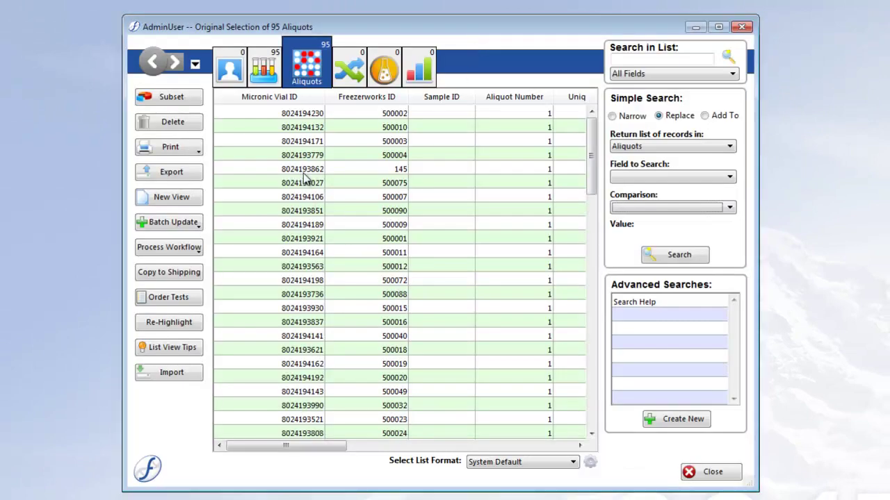
right_click(312, 99)
click(319, 198)
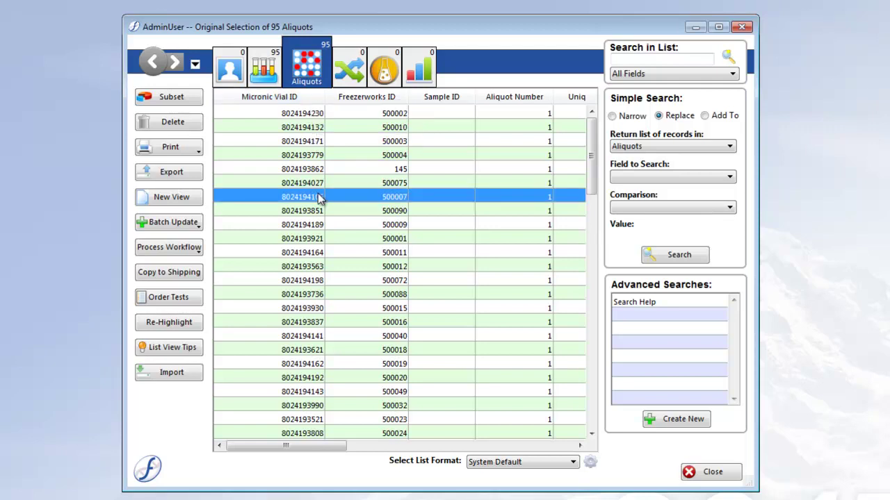
click(316, 114)
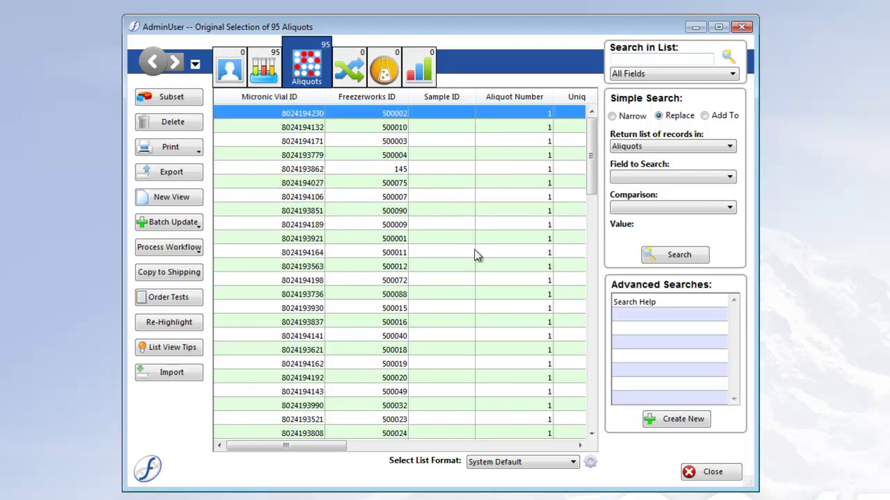